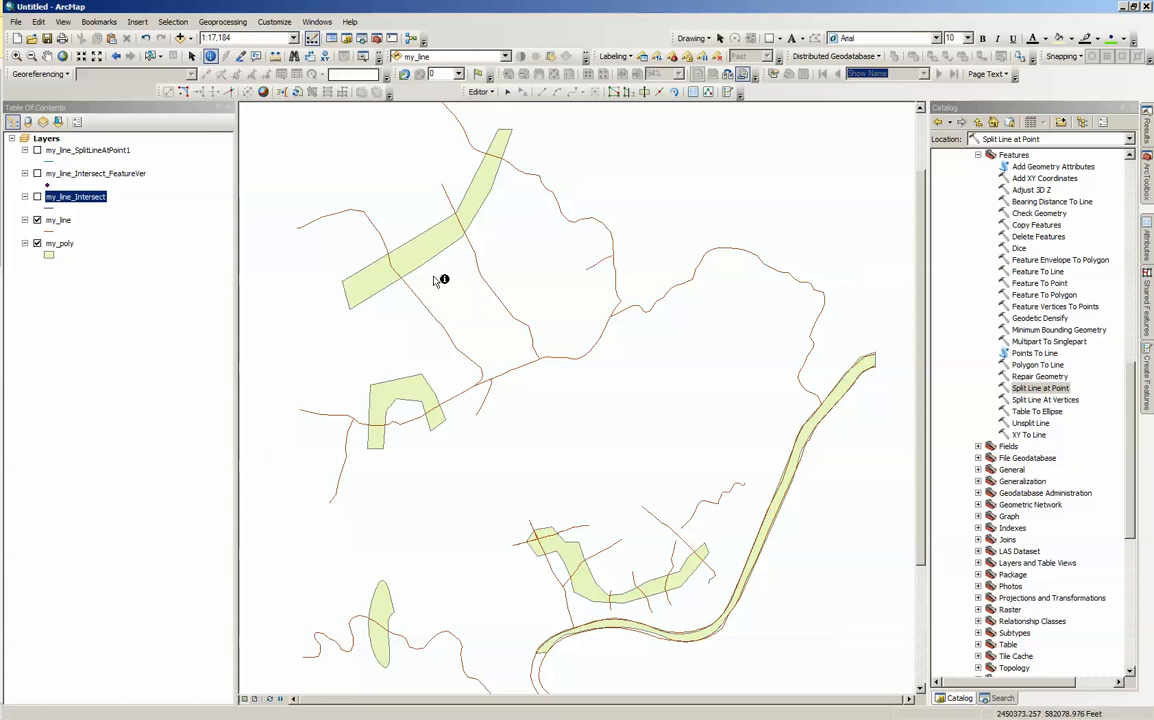
Step: Open the Intersect geoprocessing tool to review its parameters and close it without running
{"action": "left_click", "coordinate": [229, 23]}
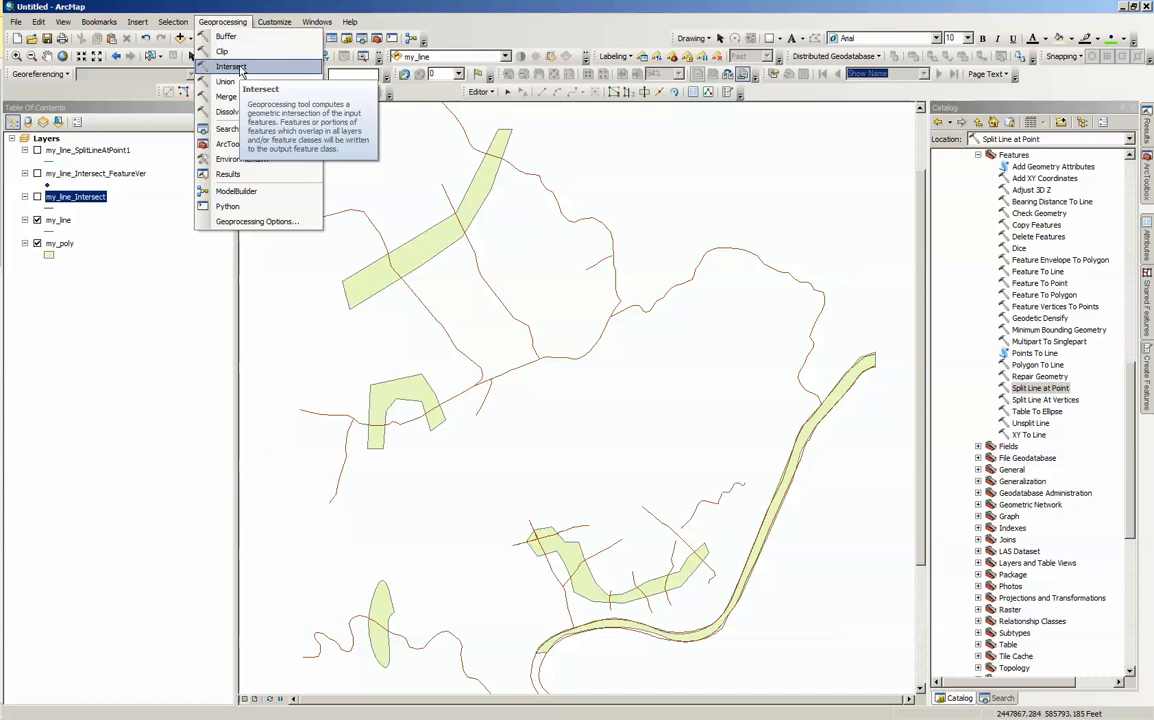
{"action": "left_click", "coordinate": [241, 70]}
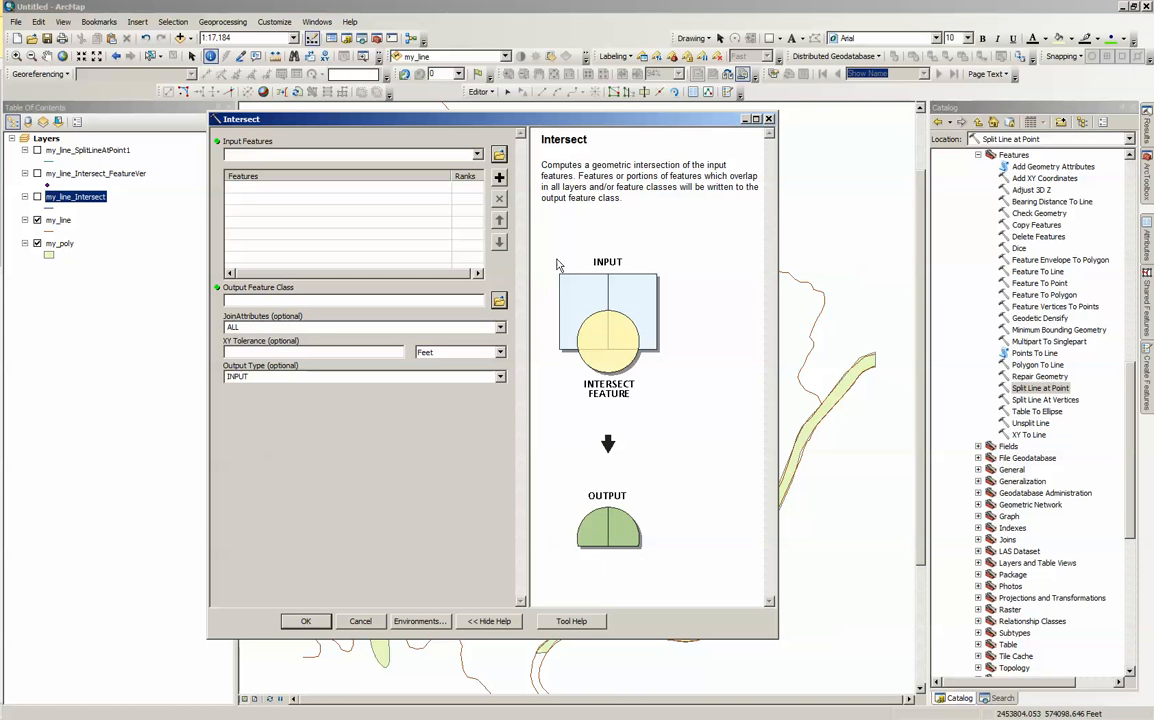
{"action": "left_click", "coordinate": [769, 120]}
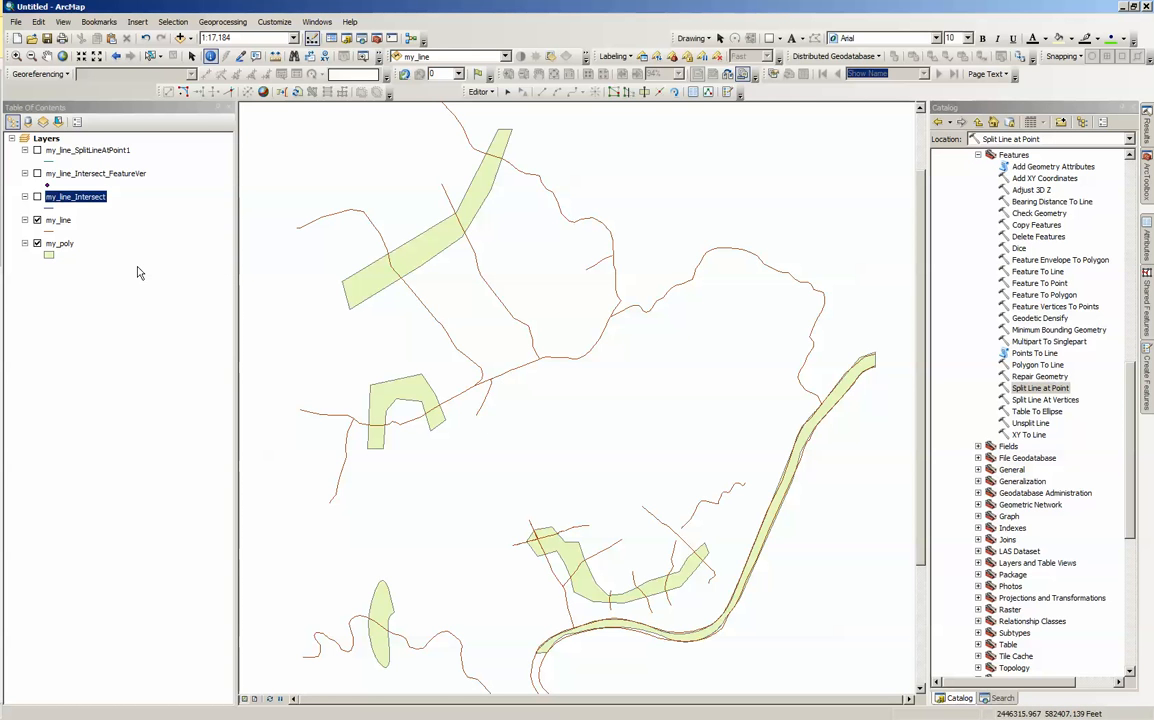
Step: Display the my_line_Intersect layer and set its line symbol width to 3
{"action": "left_click", "coordinate": [37, 196]}
{"action": "left_click", "coordinate": [50, 208]}
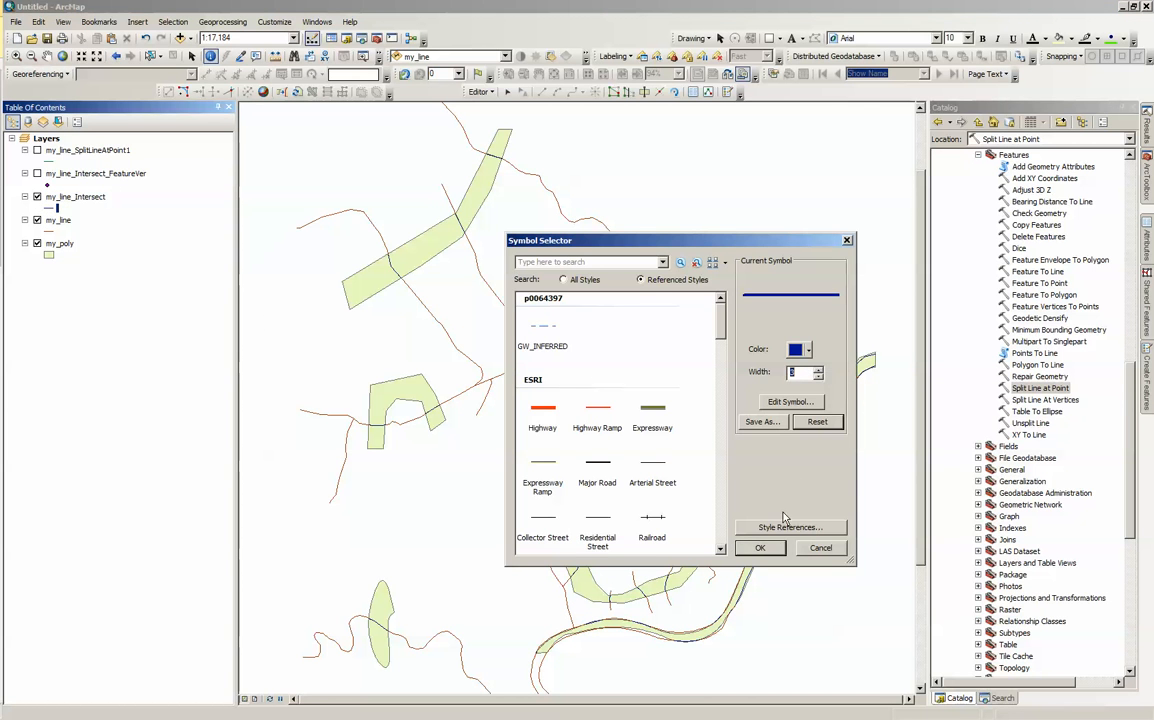
{"action": "left_click", "coordinate": [760, 548]}
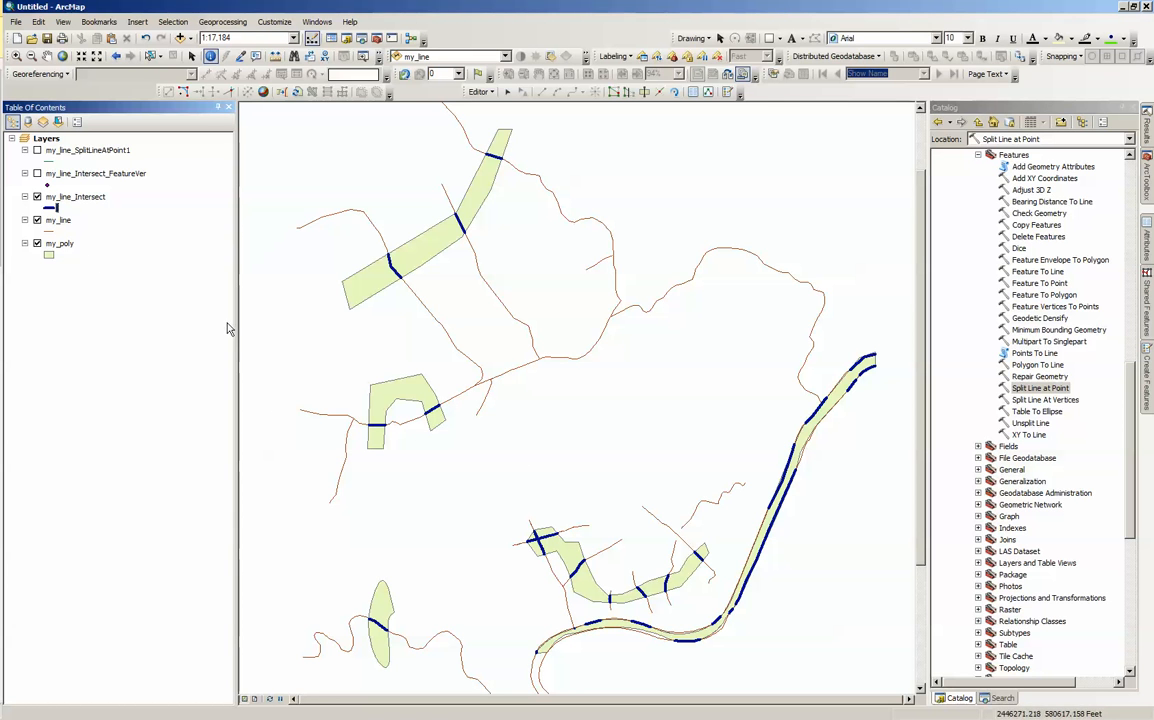
Step: Review the Intersect tool again and display the my_line_Intersect_FeatureVer points in place of the my_line_Intersect layer
{"action": "left_click", "coordinate": [222, 21]}
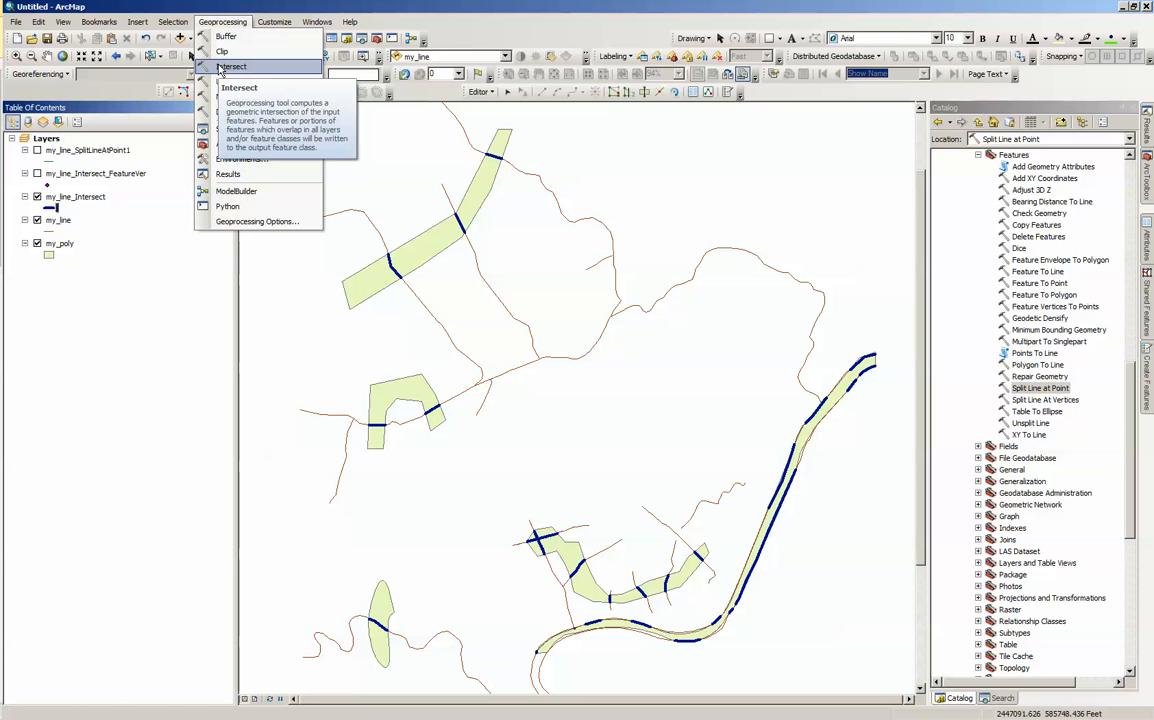
{"action": "left_click", "coordinate": [220, 67]}
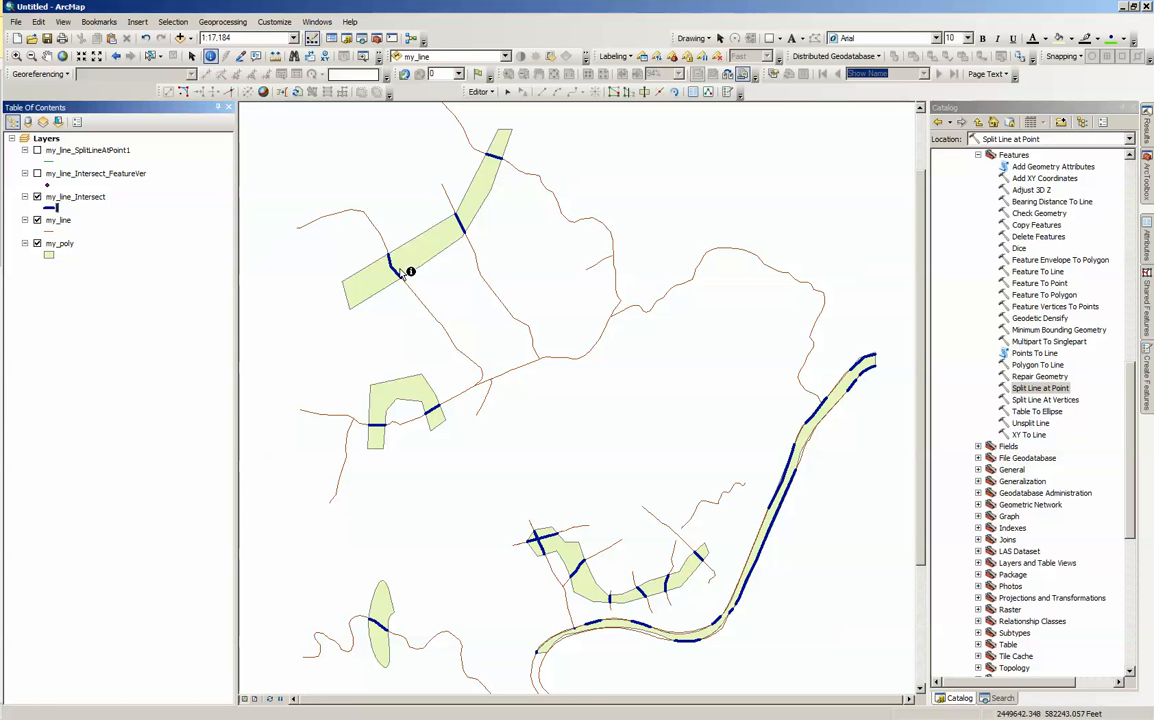
{"action": "left_click", "coordinate": [37, 174]}
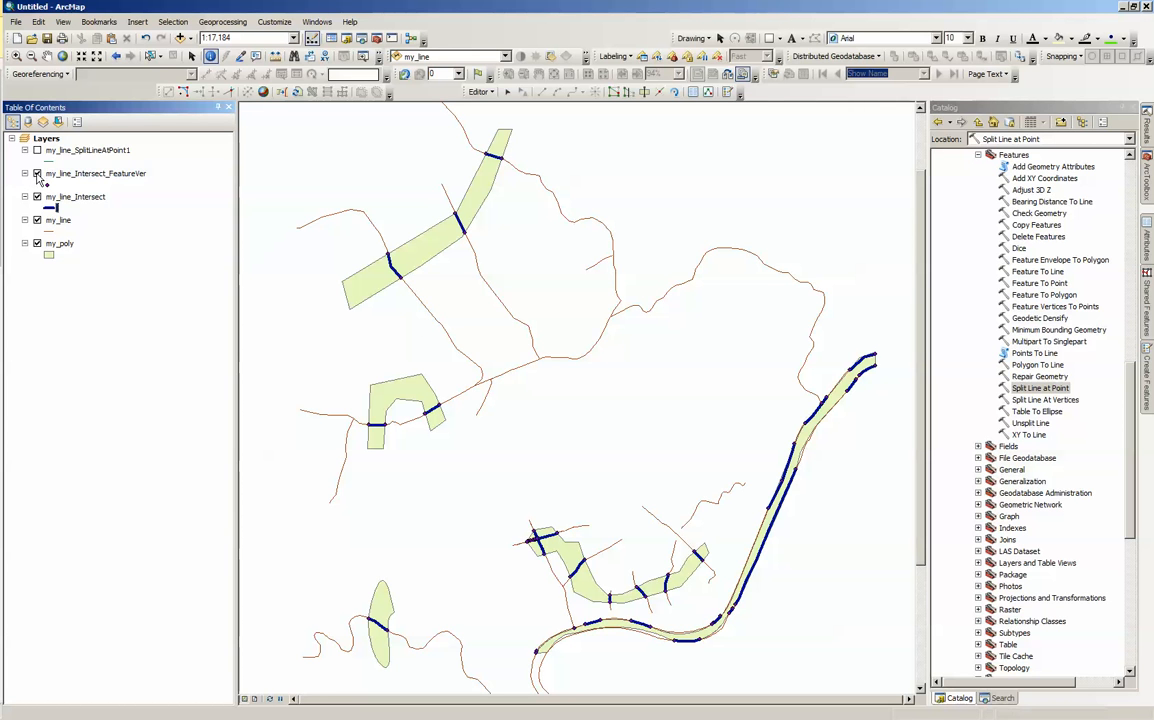
{"action": "left_click", "coordinate": [37, 197]}
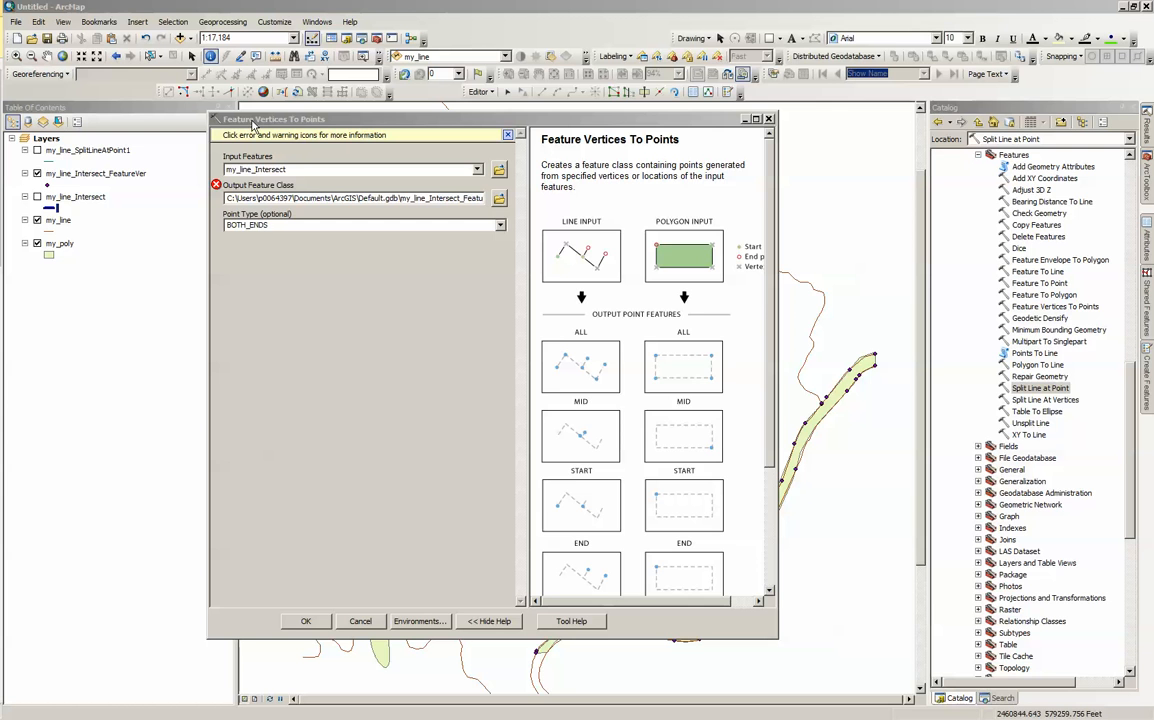
Step: Review the point type in Feature Vertices To Points and the point features and search radius in Split Line at Point, without running them
{"action": "left_click", "coordinate": [280, 224]}
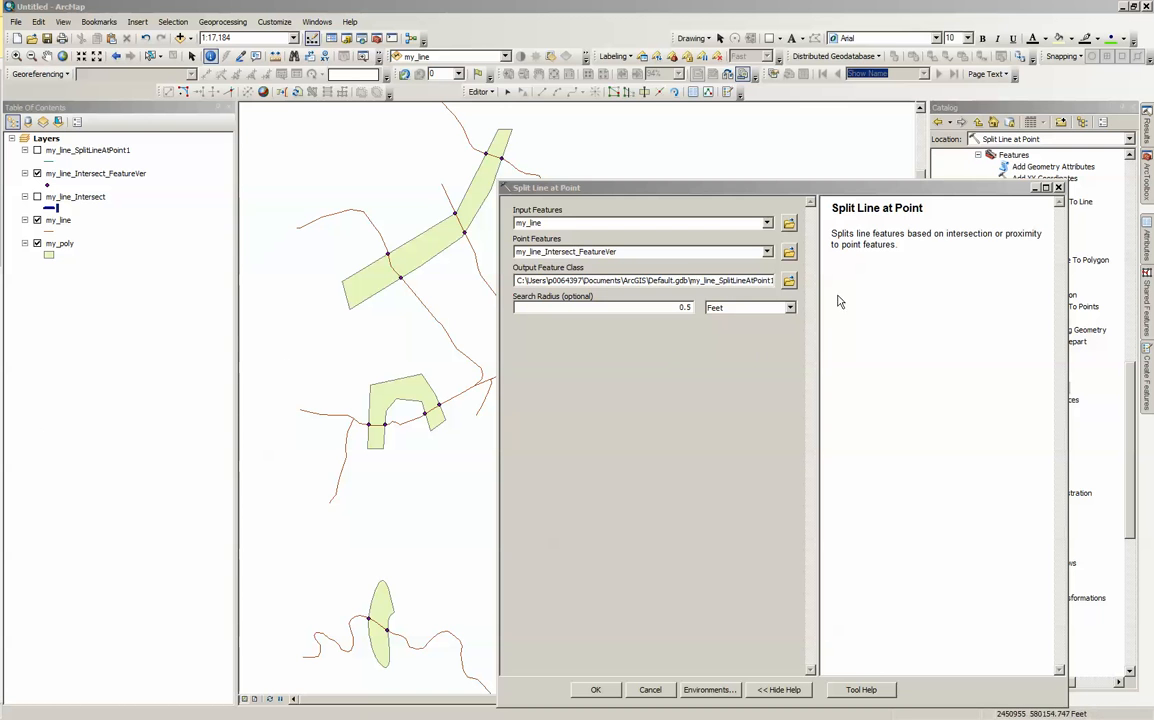
{"action": "left_click_drag", "start_coordinate": [583, 193], "coordinate": [549, 138]}
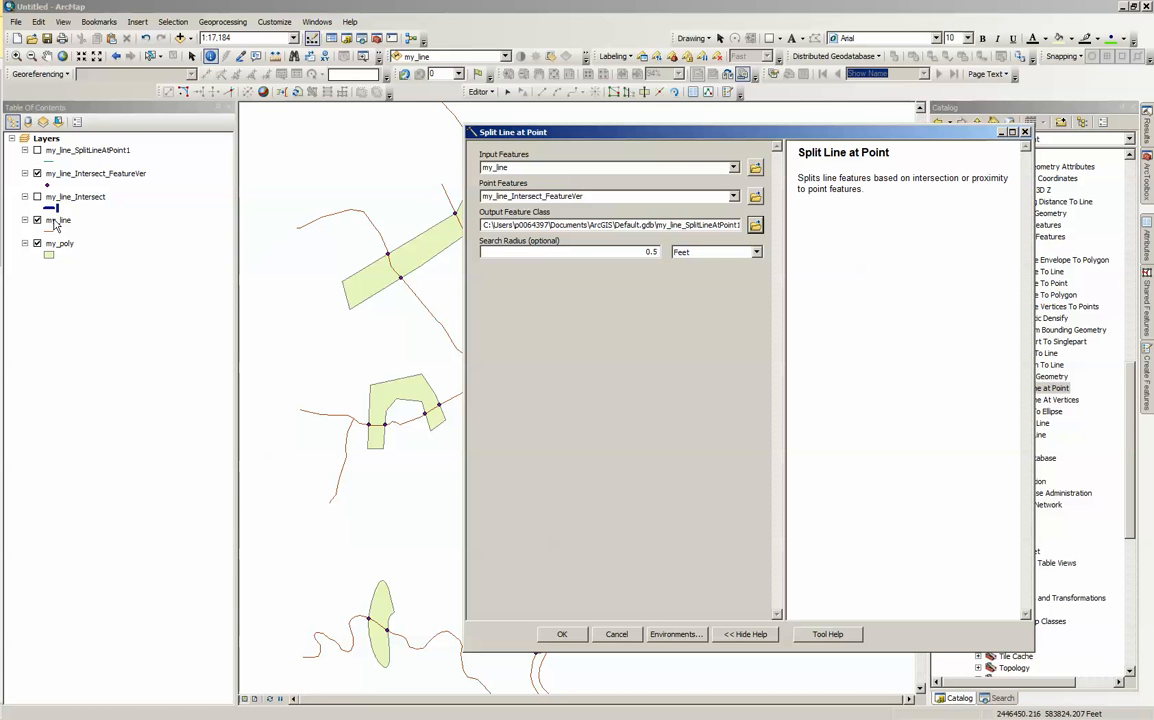
{"action": "left_click", "coordinate": [524, 198]}
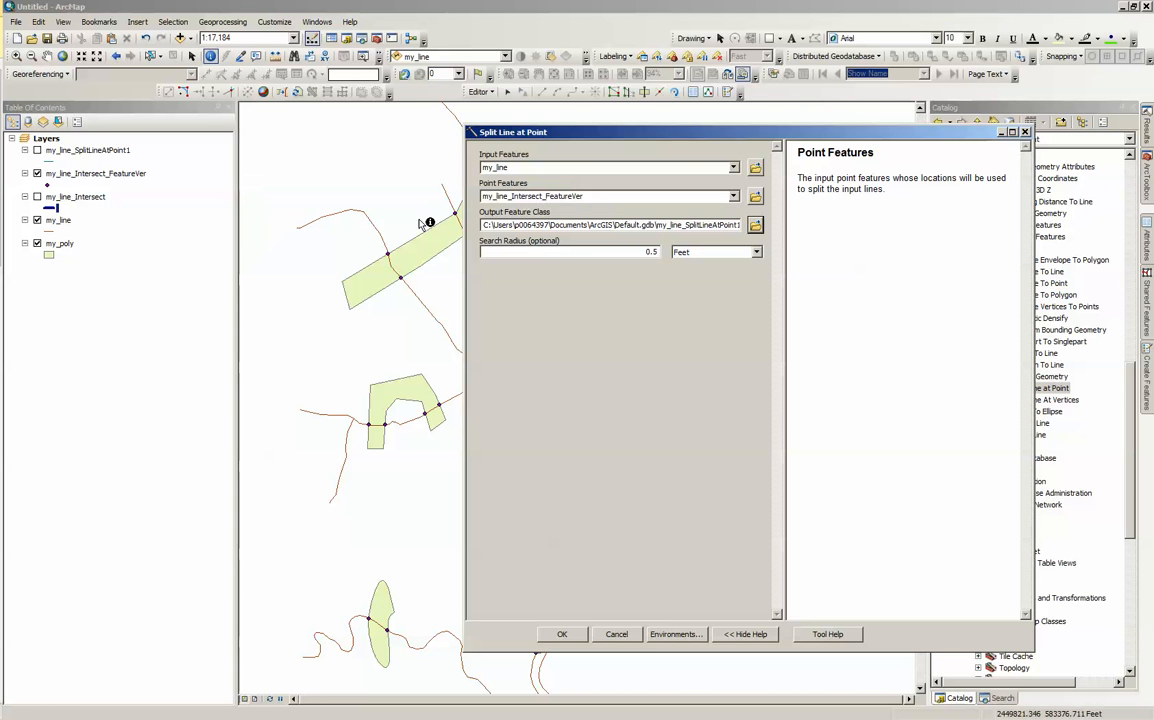
{"action": "left_click_drag", "start_coordinate": [609, 254], "coordinate": [672, 254]}
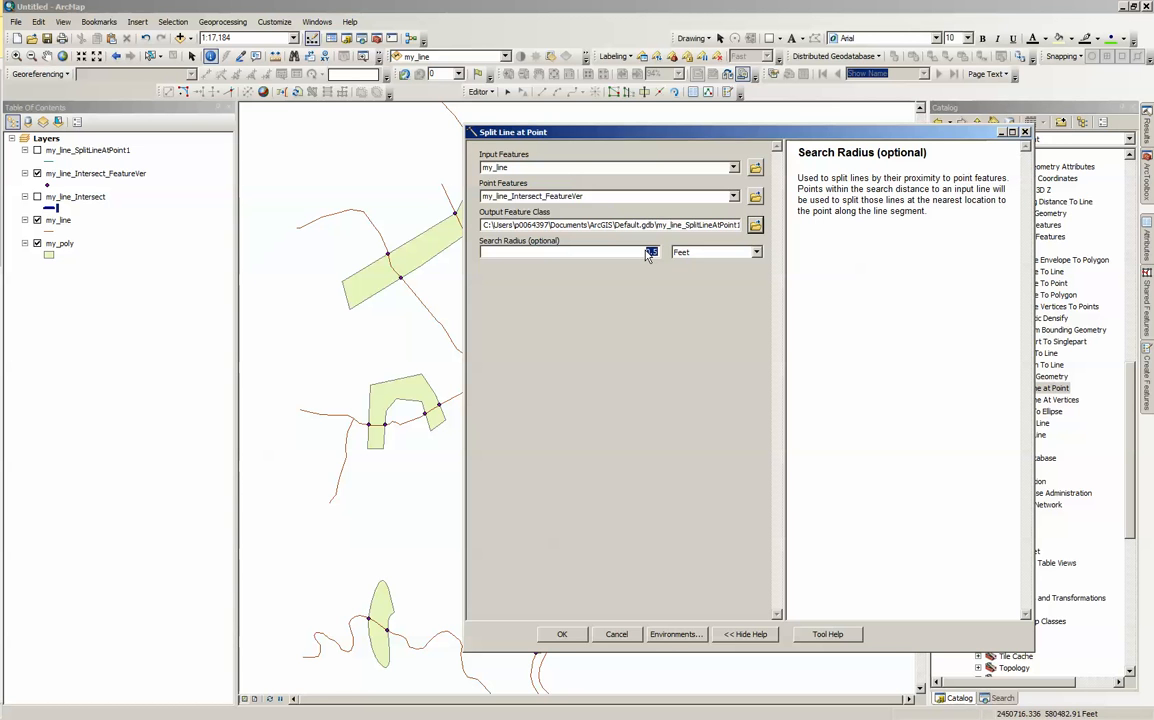
{"action": "left_click", "coordinate": [628, 638]}
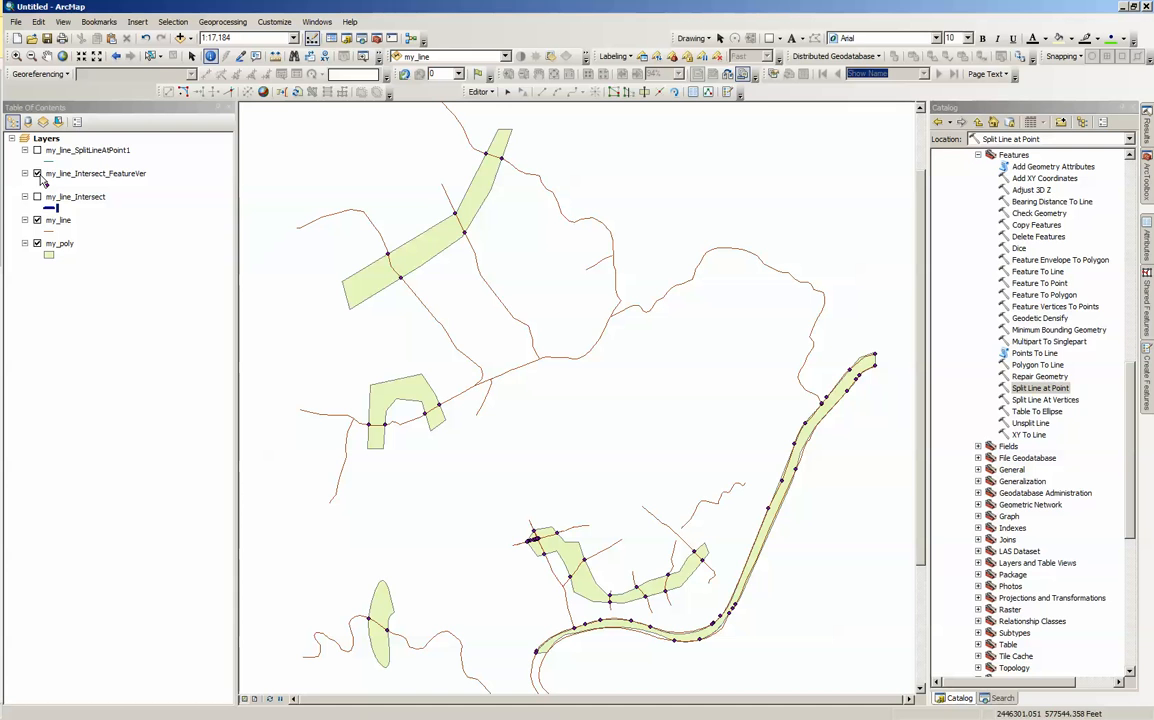
Step: Display my_line_SplitLineAtPoint1 in place of my_line and identify several line segments on either side of the split points
{"action": "left_click", "coordinate": [37, 150]}
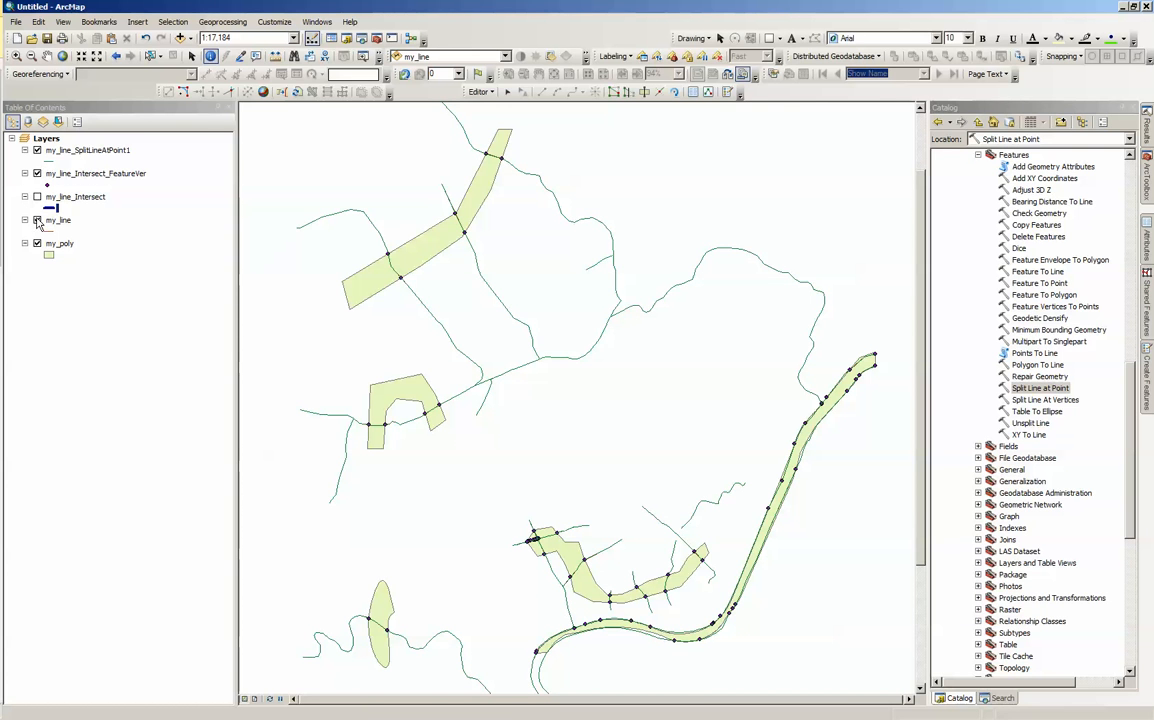
{"action": "left_click", "coordinate": [37, 220]}
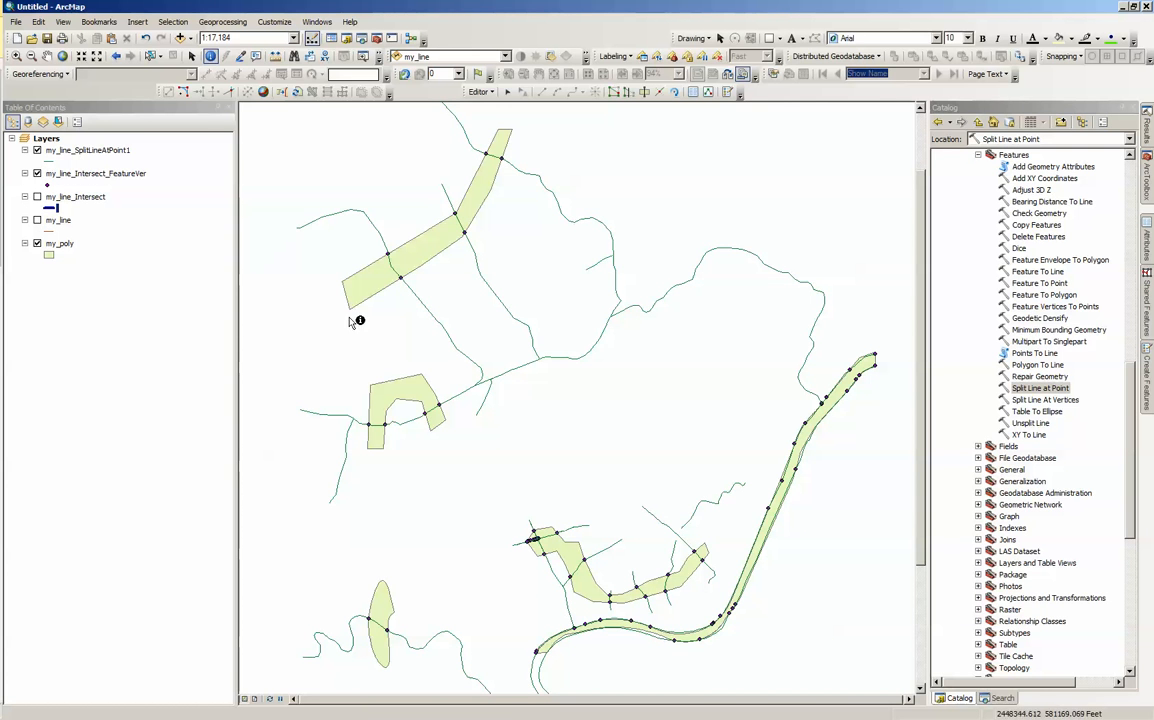
{"action": "left_click", "coordinate": [385, 223]}
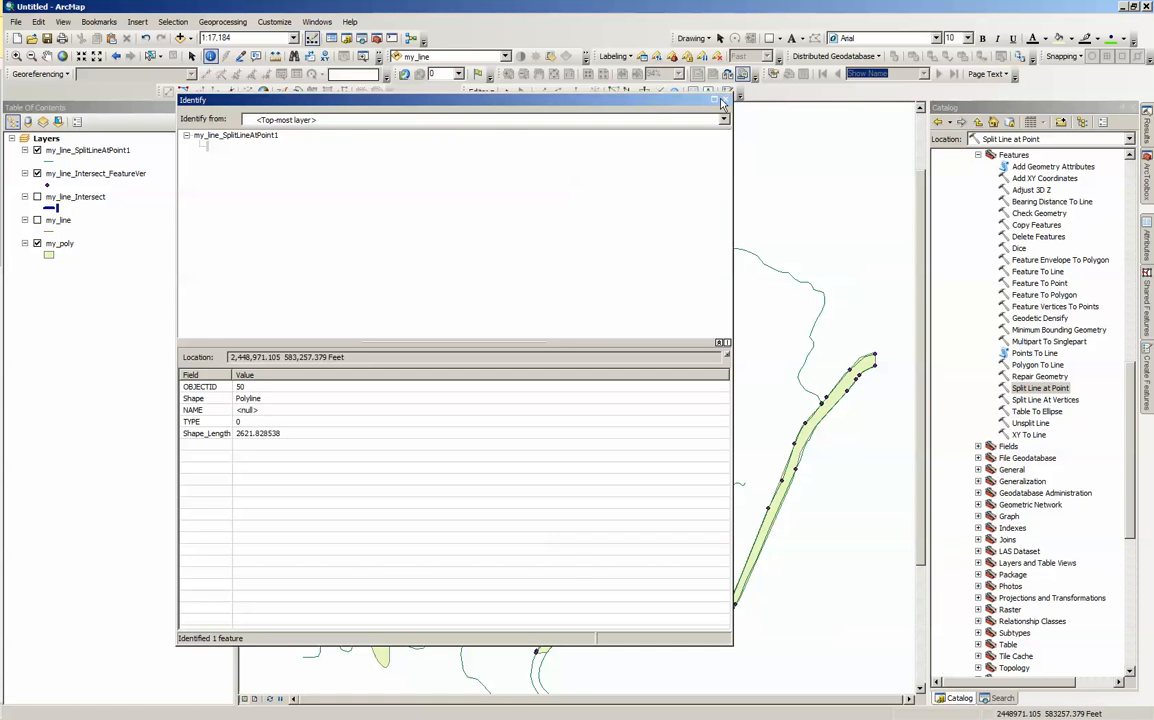
{"action": "left_click_drag", "start_coordinate": [626, 99], "coordinate": [4, 197]}
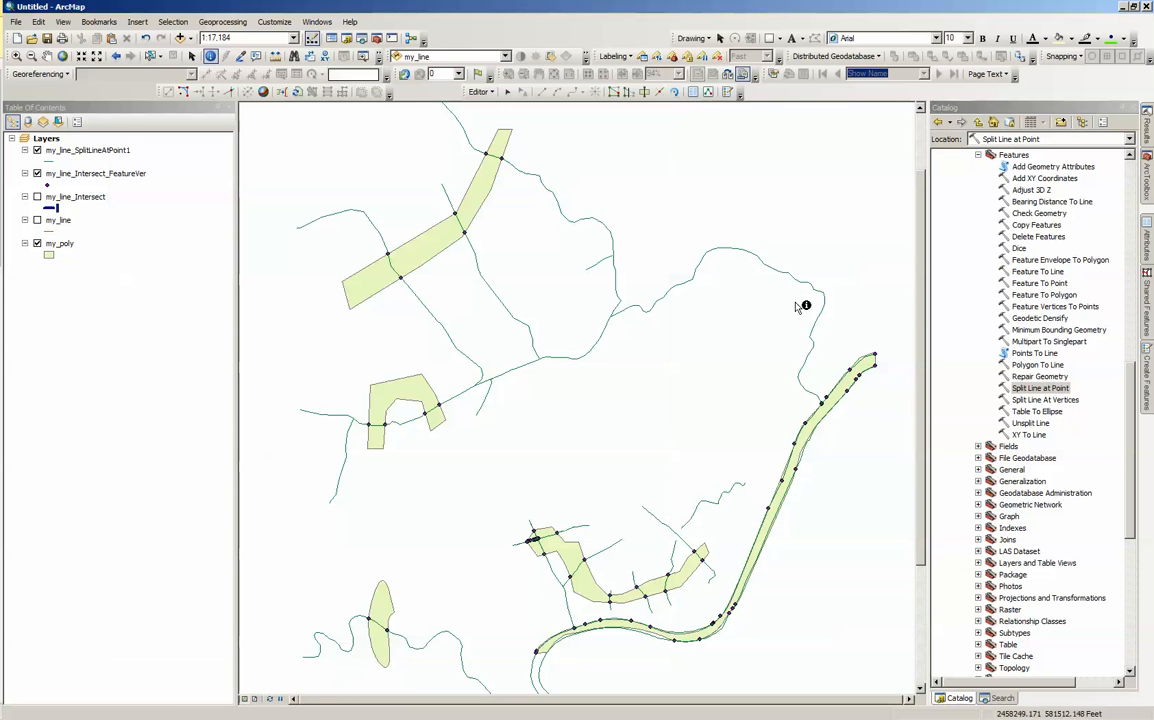
{"action": "left_click", "coordinate": [395, 425]}
{"action": "left_click", "coordinate": [377, 426]}
Step: Examine closely the cluster of split points where the lines cross the western corner of the lower middle polygon
{"action": "left_click", "coordinate": [16, 55]}
{"action": "left_click_drag", "start_coordinate": [502, 511], "coordinate": [569, 583]}
{"action": "left_click_drag", "start_coordinate": [404, 263], "coordinate": [606, 452]}
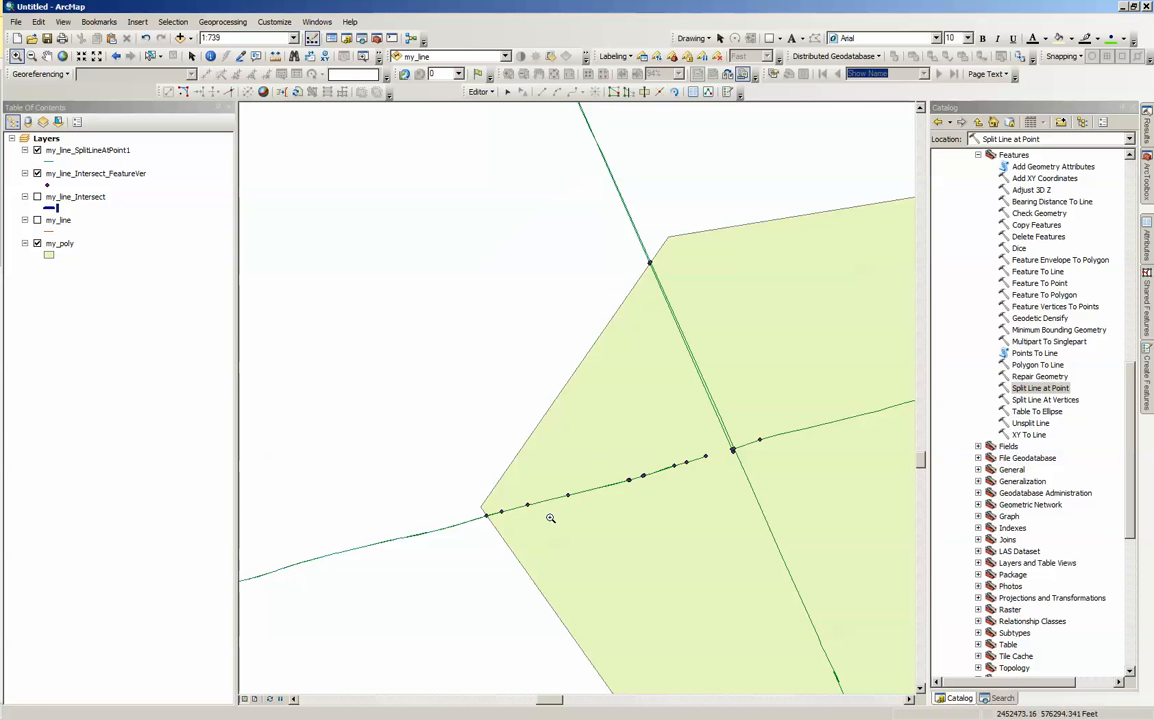
{"action": "left_click_drag", "start_coordinate": [445, 362], "coordinate": [769, 621]}
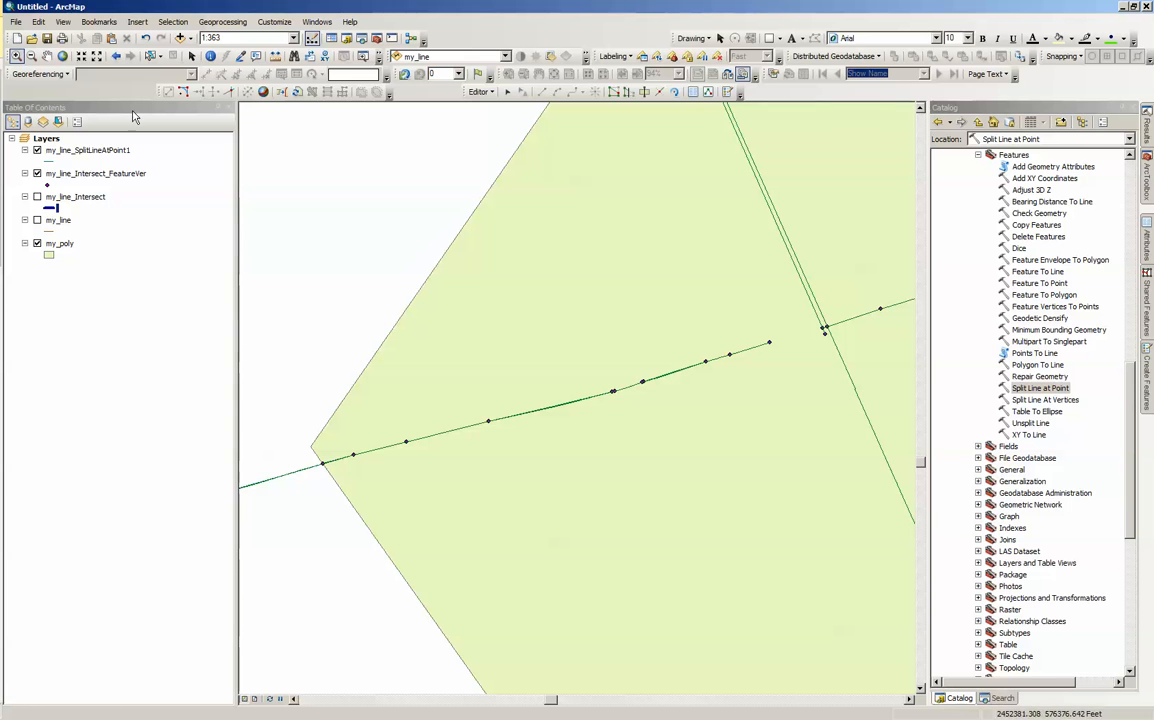
{"action": "left_click", "coordinate": [210, 57]}
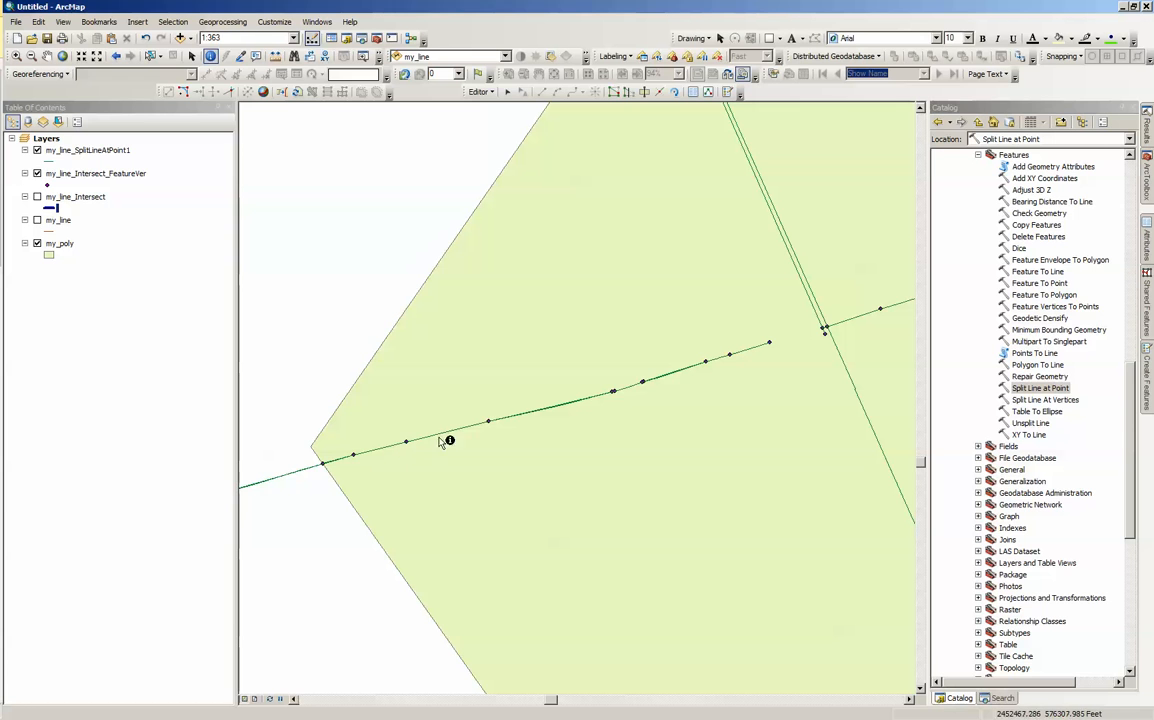
Step: Hide the my_line_Intersect_FeatureVer and my_line_SplitLineAtPoint1 layers and display the original my_line layer
{"action": "left_click", "coordinate": [37, 174]}
{"action": "left_click", "coordinate": [37, 174]}
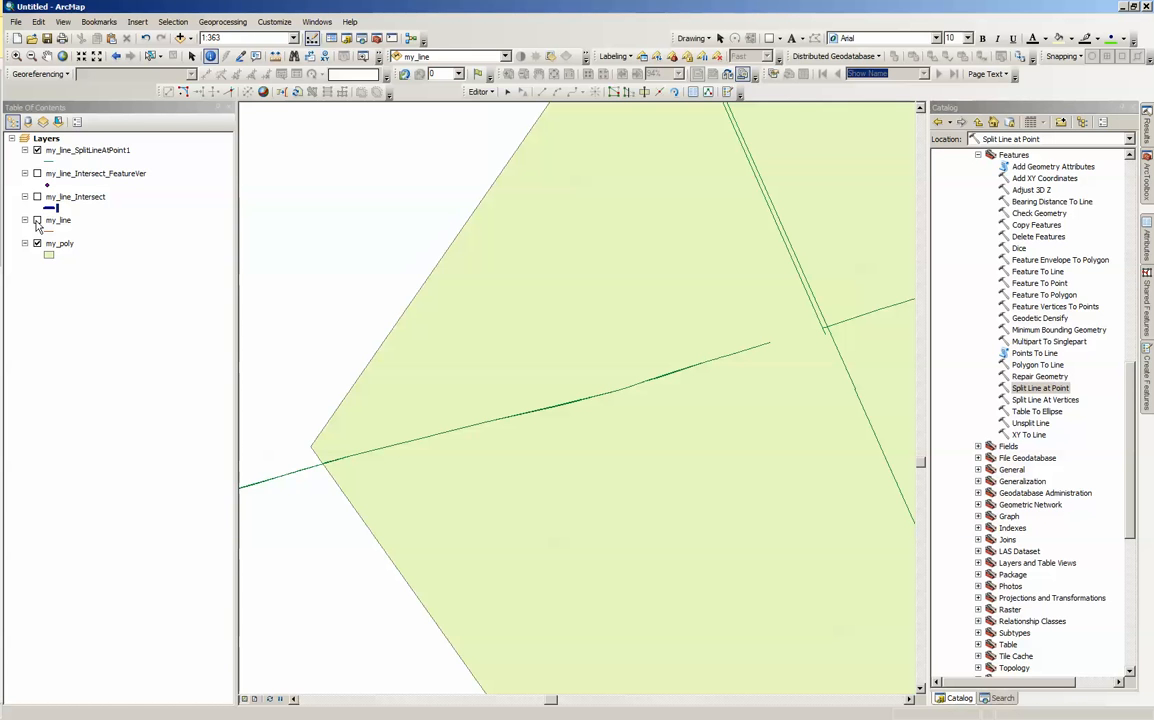
{"action": "left_click", "coordinate": [37, 150]}
{"action": "left_click", "coordinate": [37, 220]}
Step: Identify the original my_line features at several places along the line crossing the polygon's western corner
{"action": "left_click", "coordinate": [446, 437]}
{"action": "left_click", "coordinate": [662, 376]}
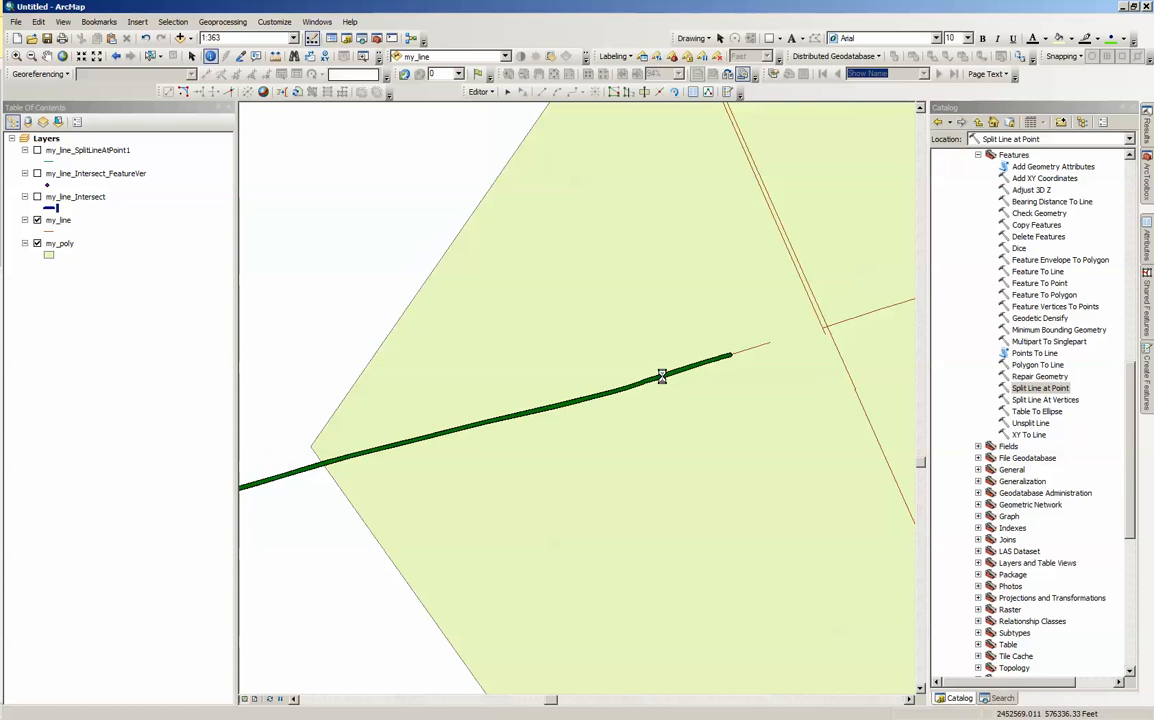
{"action": "left_click", "coordinate": [733, 353]}
{"action": "left_click", "coordinate": [314, 471]}
Step: Examine the my_line geometry just inside the polygon's western corner at very close range for overlapping lines
{"action": "left_click", "coordinate": [16, 56]}
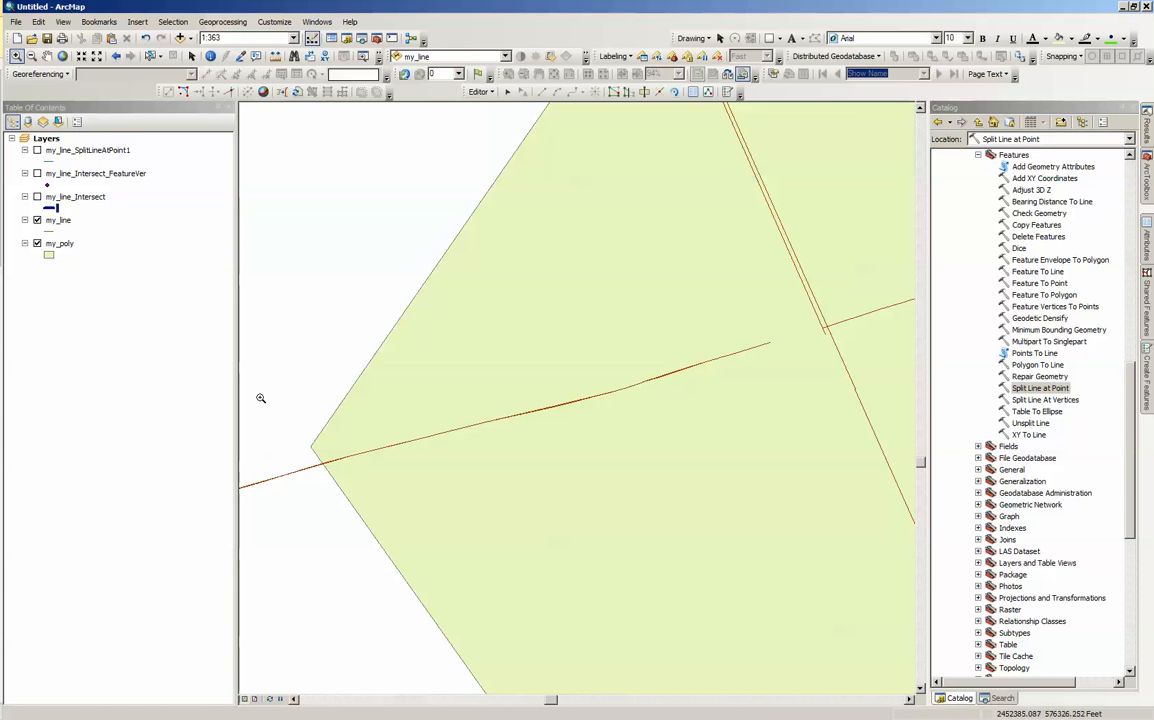
{"action": "left_click_drag", "start_coordinate": [280, 370], "coordinate": [387, 453]}
{"action": "left_click_drag", "start_coordinate": [354, 336], "coordinate": [478, 451]}
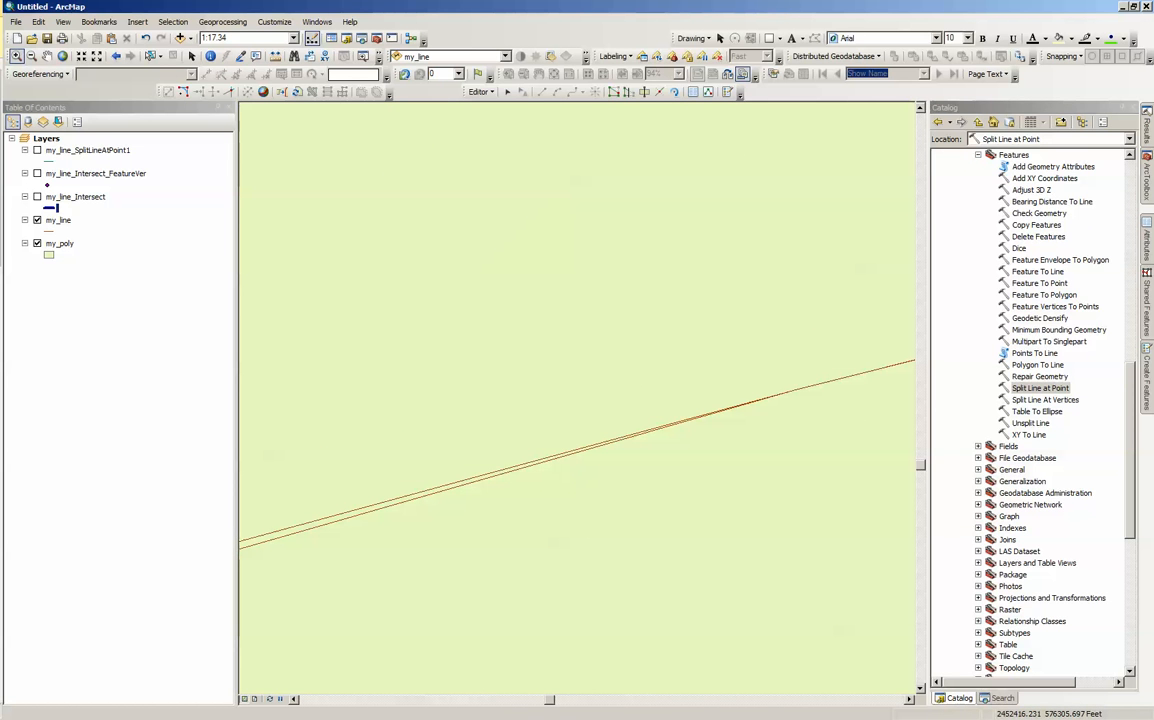
Step: Zoom the map to the full extent of the my_poly layer
{"action": "left_click", "coordinate": [58, 244]}
{"action": "right_click", "coordinate": [58, 244]}
{"action": "left_click", "coordinate": [81, 320]}
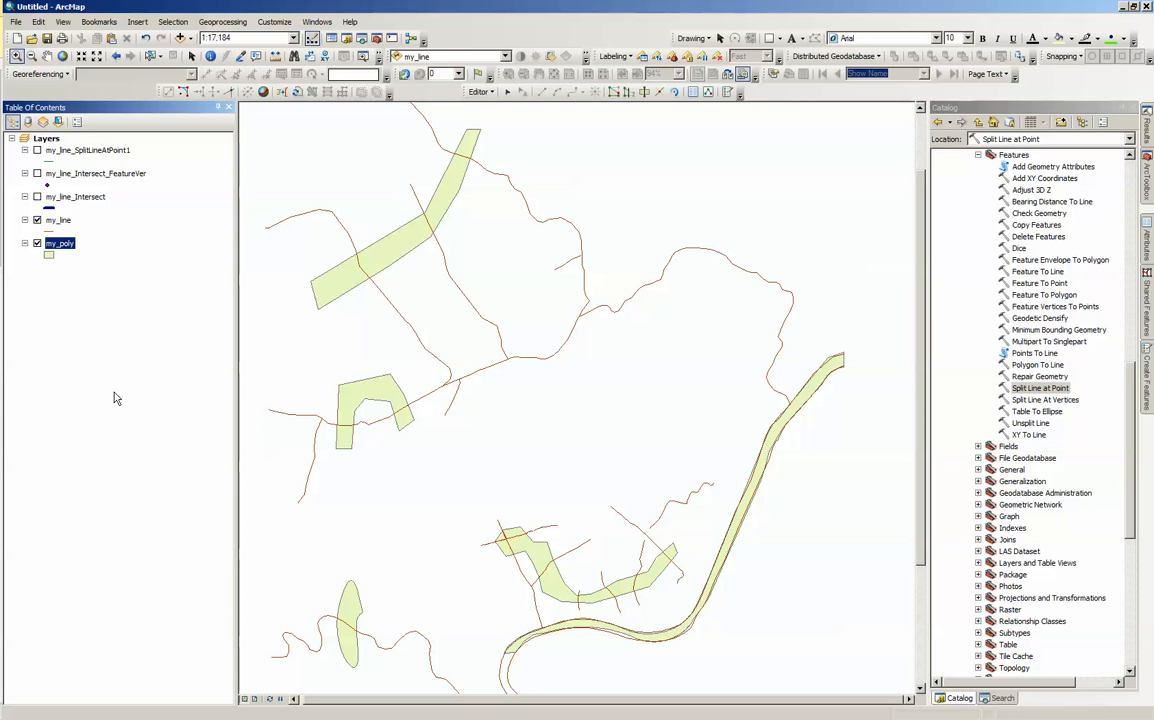